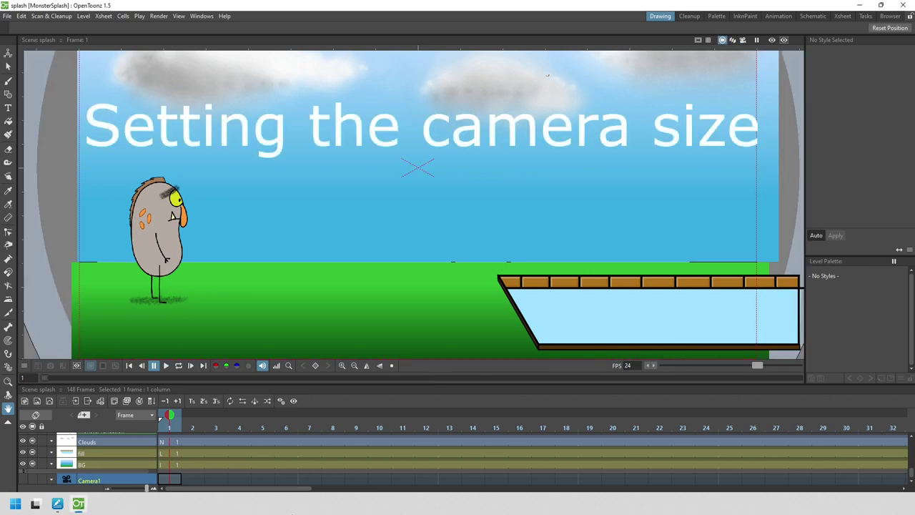
Lock Camera1's 1080-pixel height and set its width to 864 pixels (aspect ratio 0.79994).
left_click(104, 16)
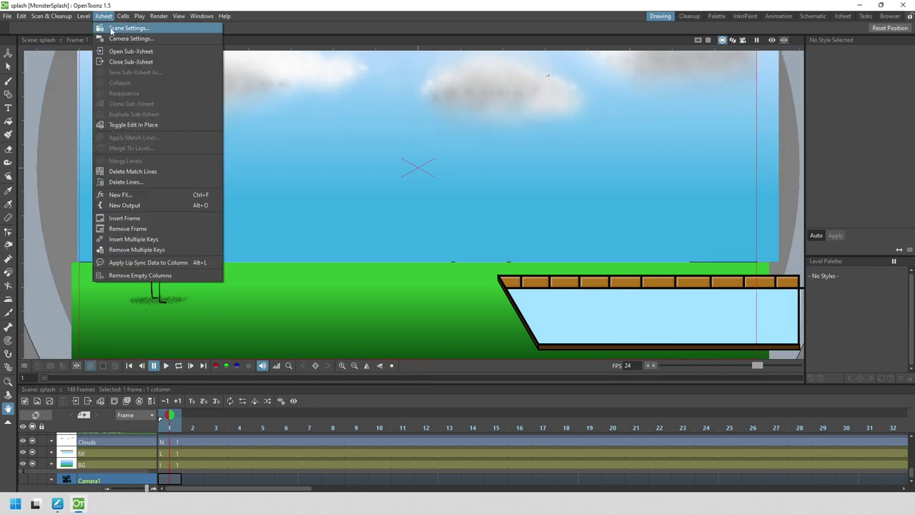
left_click(157, 38)
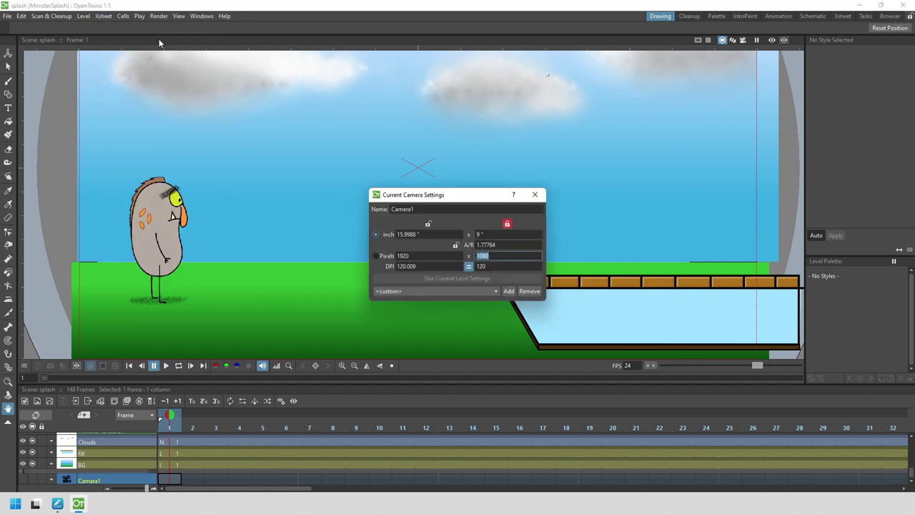
left_click(507, 224)
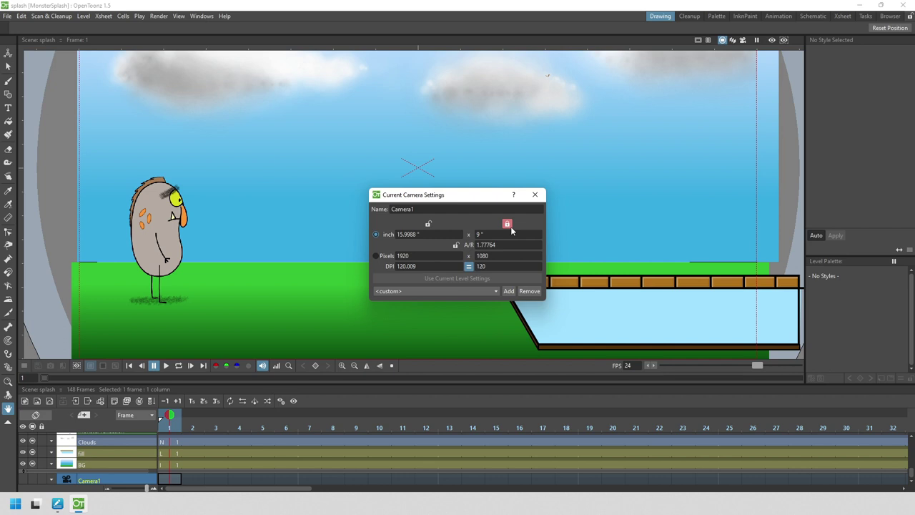
left_click(421, 256)
type("864")
left_click(376, 256)
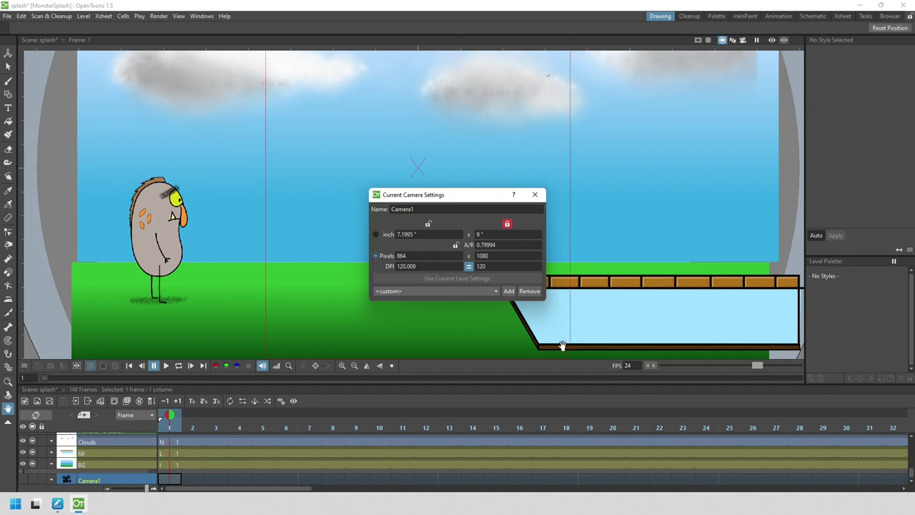
Close the camera settings, preview through Camera View, then return to Camera Stand View.
left_click(536, 196)
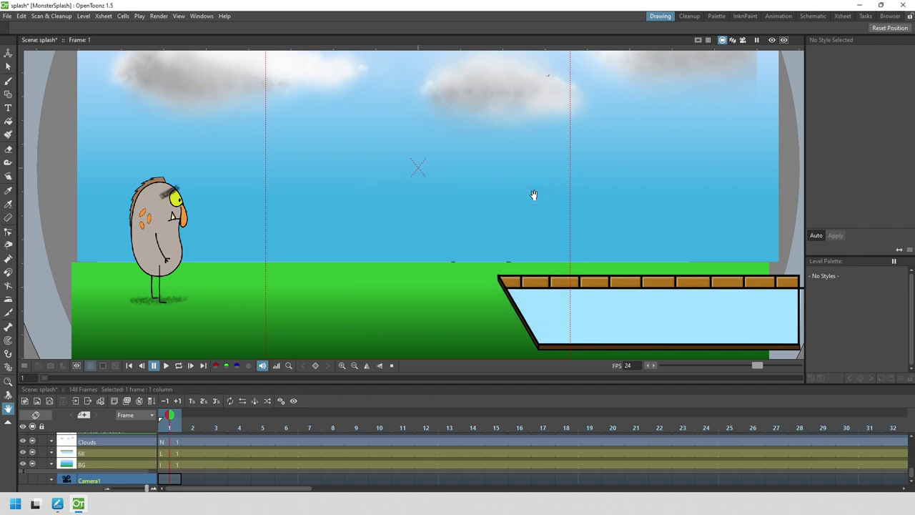
left_click(742, 41)
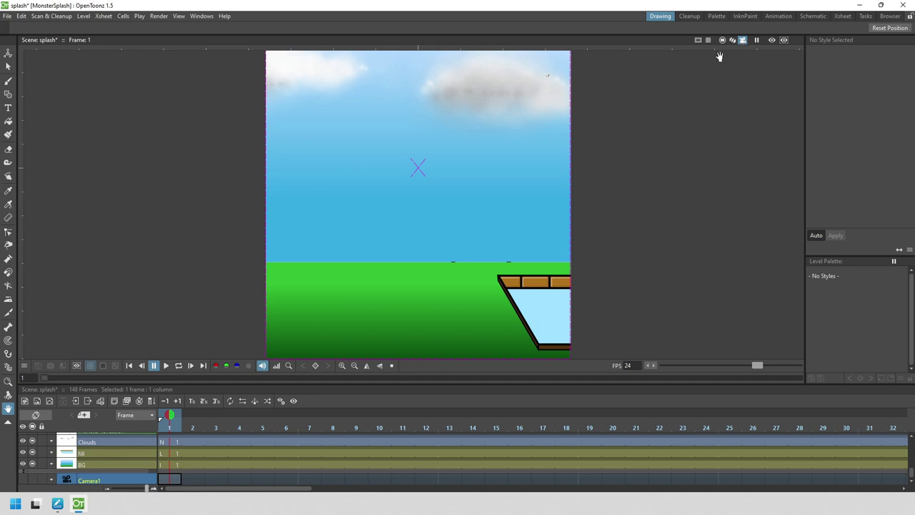
left_click(721, 40)
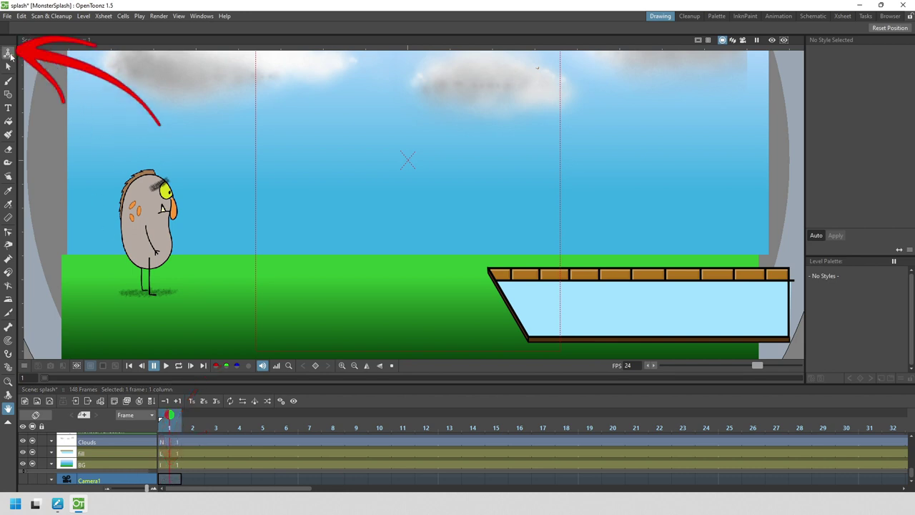
Drag Camera1 with the Animate tool, lock its Y position, then delete its frame 1 key.
left_click(9, 54)
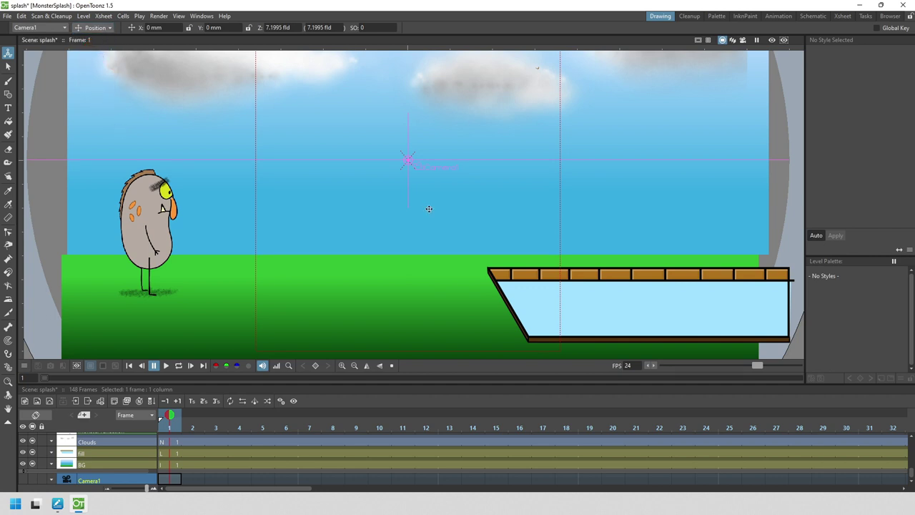
mouse_move(426, 209)
left_mouse_down()
mouse_move(414, 201)
mouse_move(241, 225)
mouse_move(276, 315)
mouse_move(354, 324)
mouse_move(265, 317)
left_mouse_up()
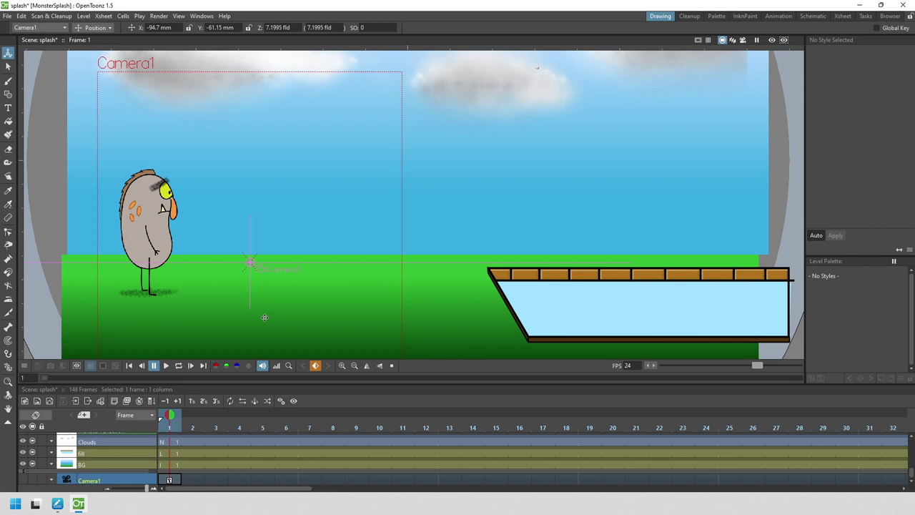
left_click(248, 28)
left_click_drag(197, 220, 166, 229)
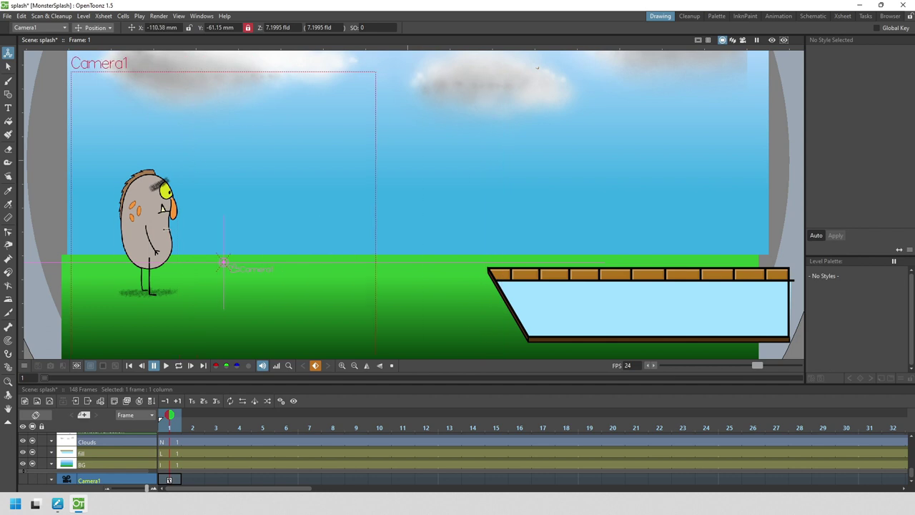
left_click(169, 480)
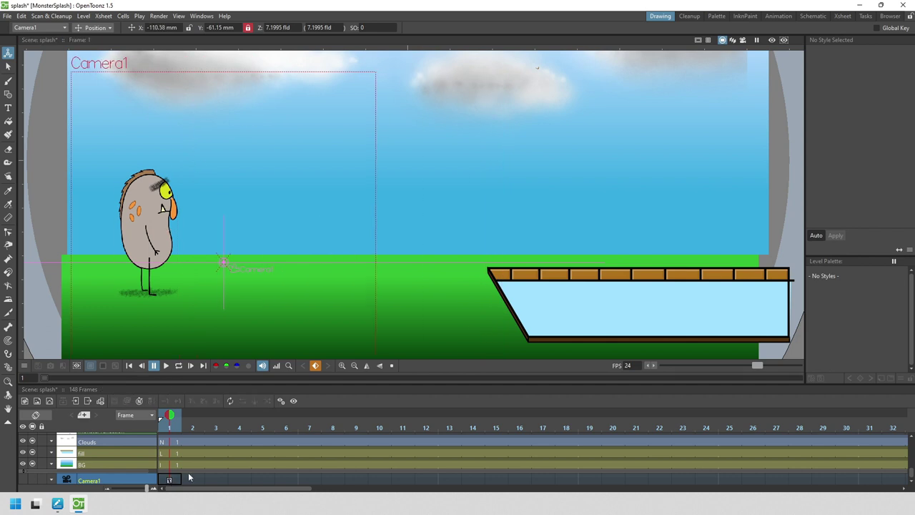
key("Delete")
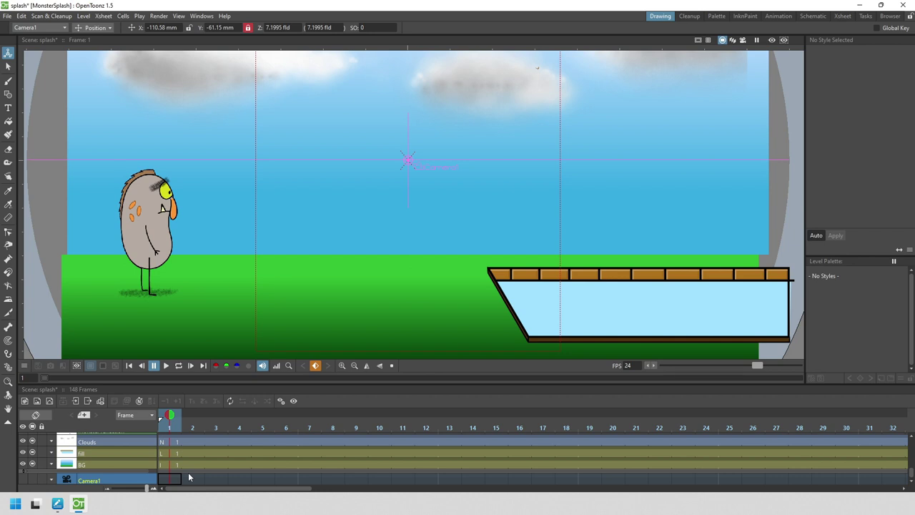
Move Camera1 left to X −111.65 mm to frame the monster, checking it in Camera View.
left_click_drag(425, 274, 238, 279)
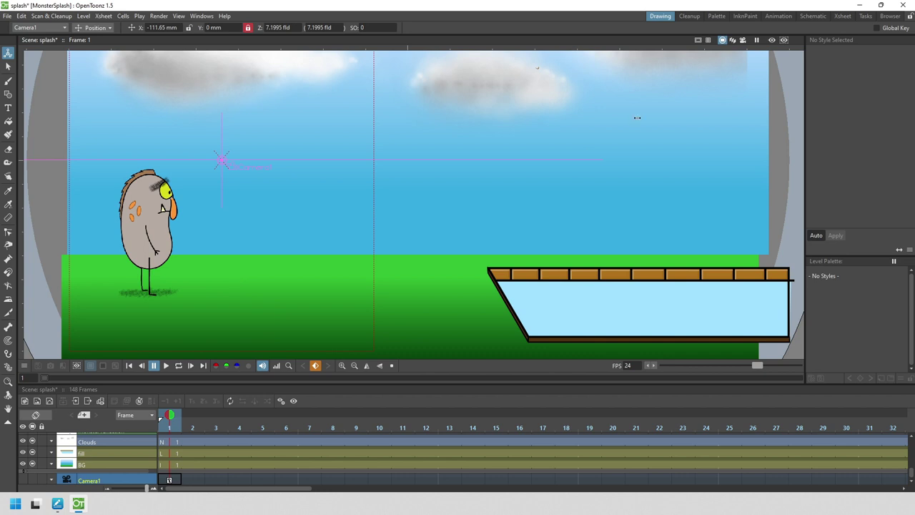
left_click(743, 40)
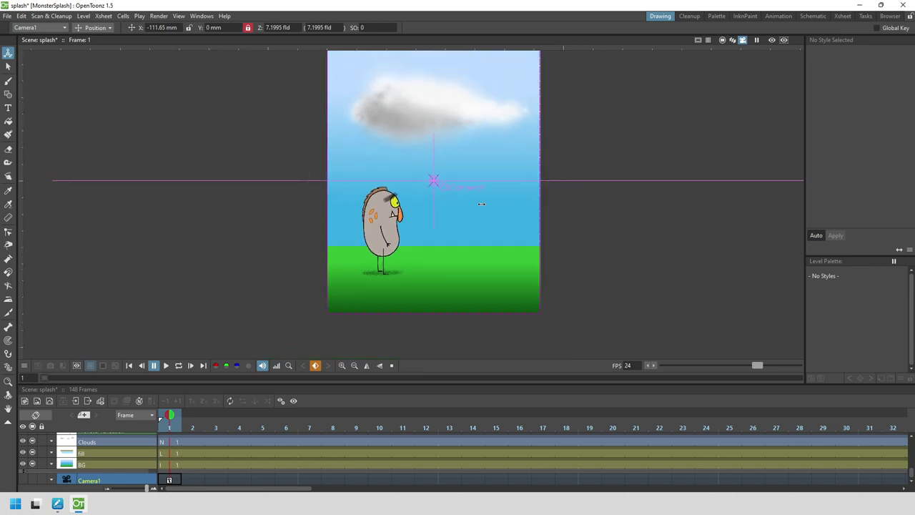
left_click_drag(481, 204, 471, 223)
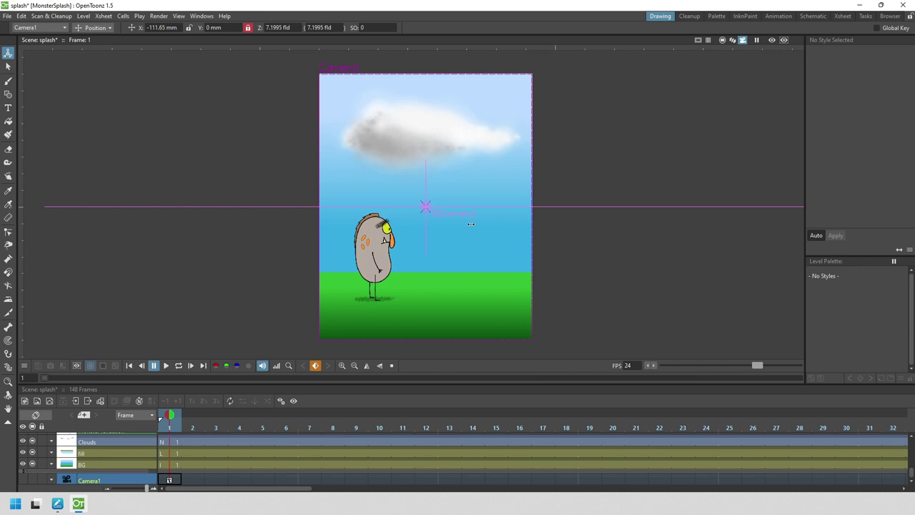
left_click(722, 40)
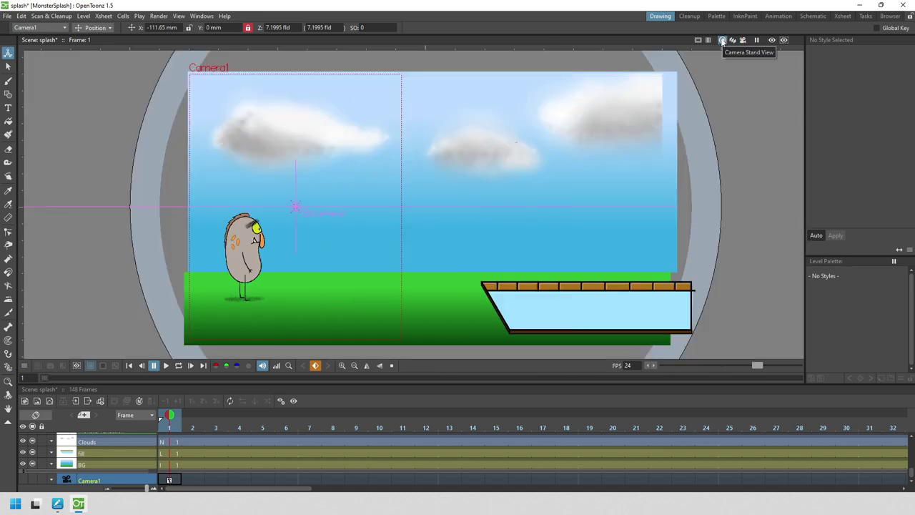
Scale Camera1 to 61.59% and move it to X −144.83 mm, Y −22.2 mm over the monster.
left_click(107, 27)
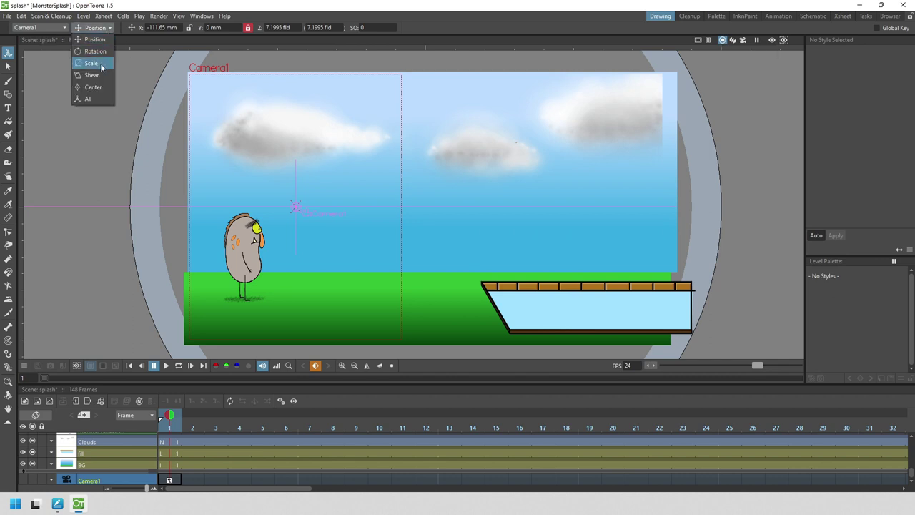
left_click(92, 62)
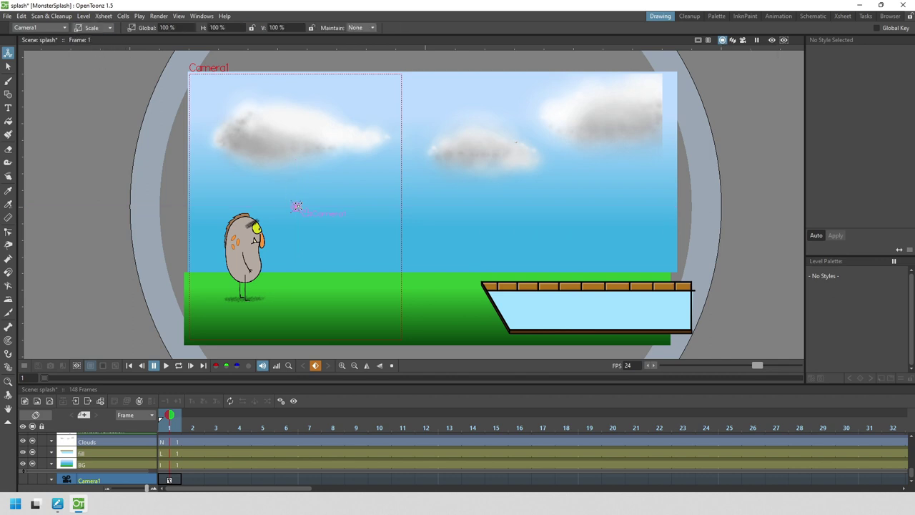
left_click_drag(296, 193, 302, 168)
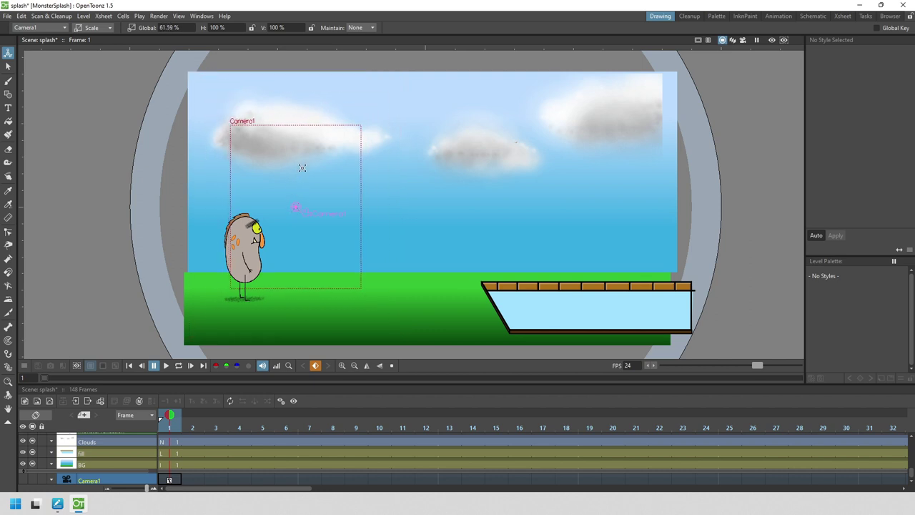
left_click(100, 28)
left_click(107, 43)
left_click_drag(107, 52, 75, 51)
left_click_drag(275, 257, 275, 257)
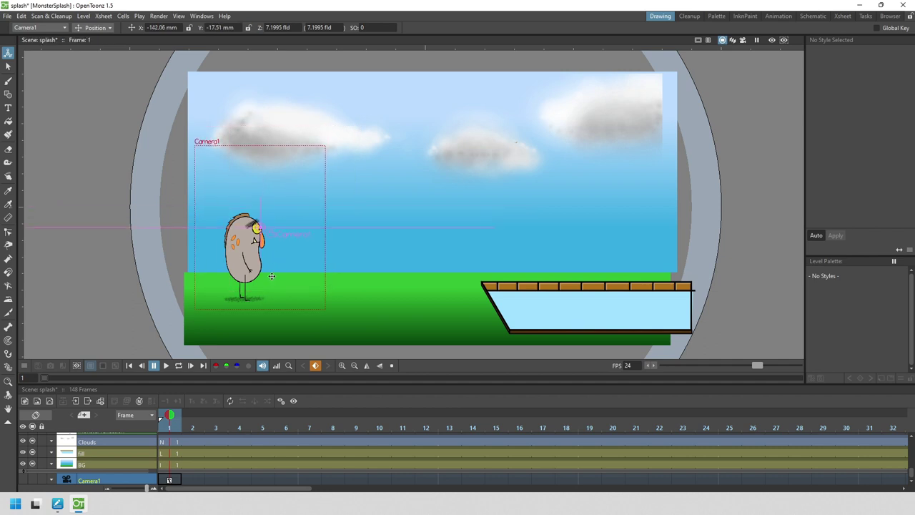
left_click_drag(270, 277, 269, 281)
Play the camera shot in a loop, then delete Camera1's frame 1 key in Camera Stand View.
left_click(742, 40)
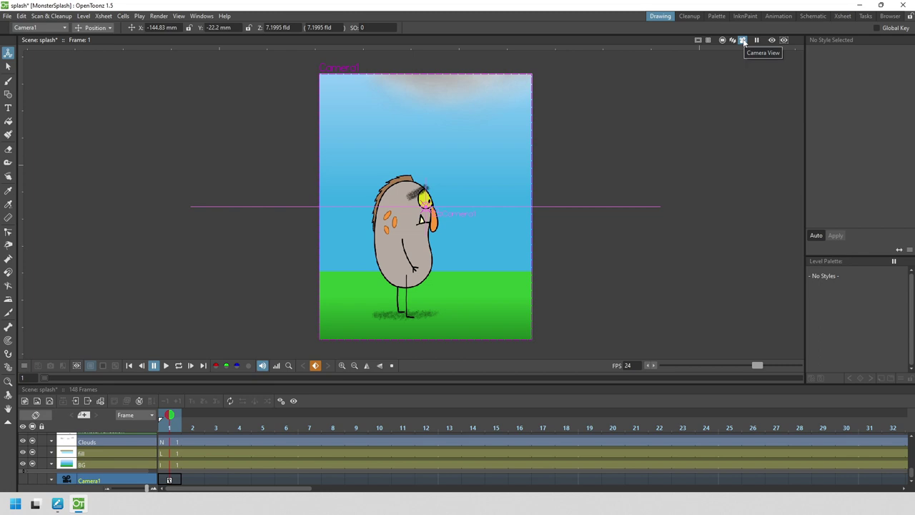
left_click(178, 366)
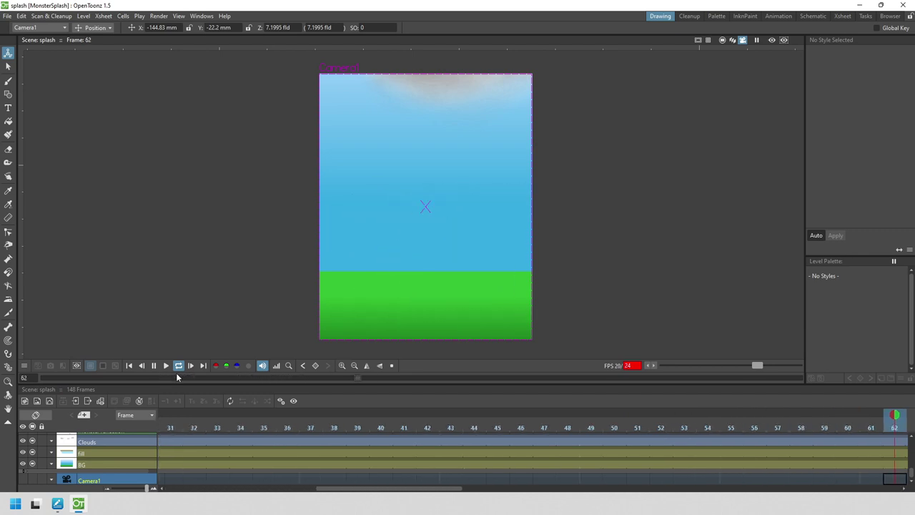
left_click(153, 365)
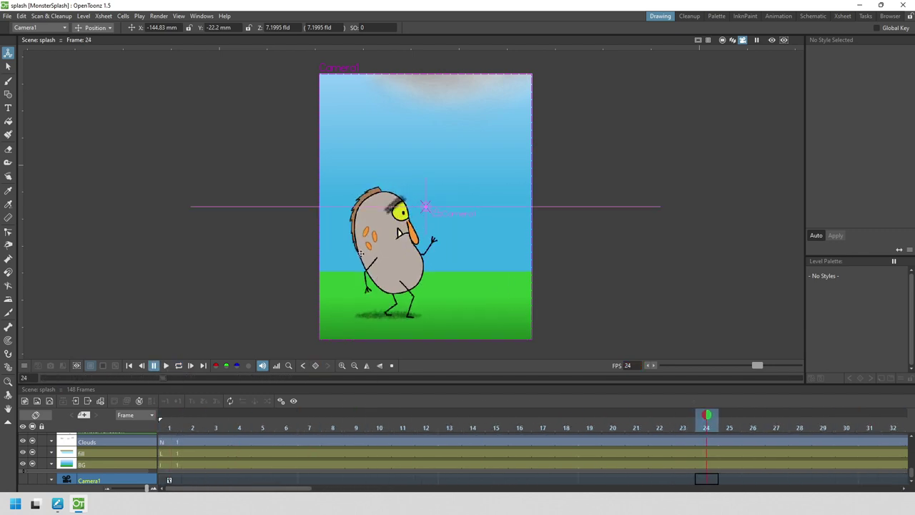
left_click(720, 40)
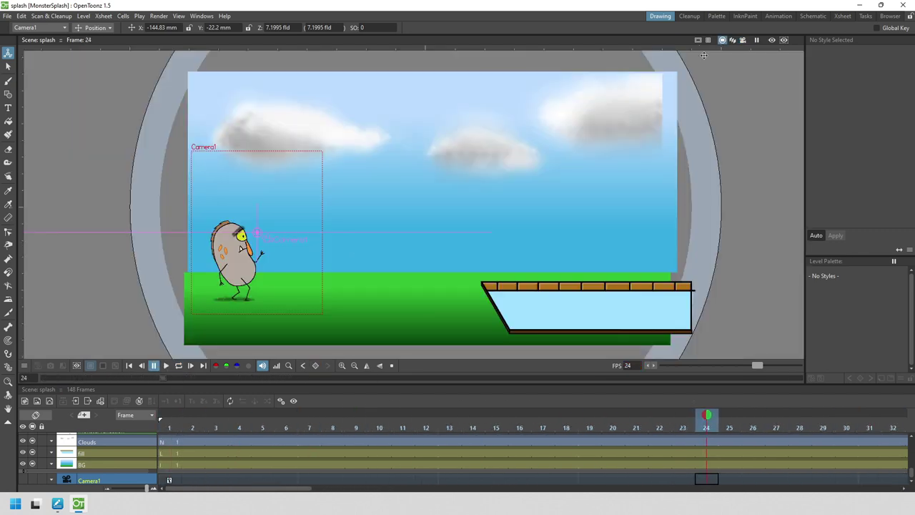
left_click(168, 481)
key("Delete")
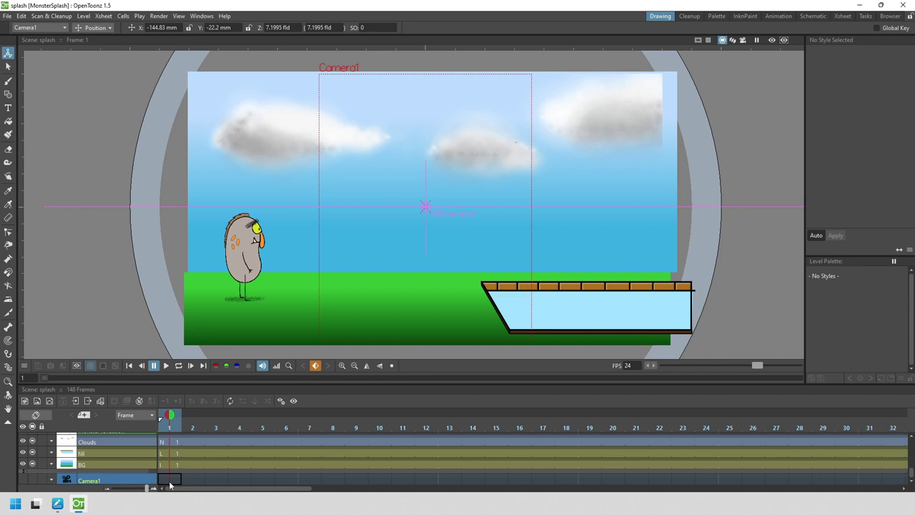
Set Default Interpolation to Speed In / Speed Out on the Preferences Animation page.
left_click(6, 15)
left_click(37, 226)
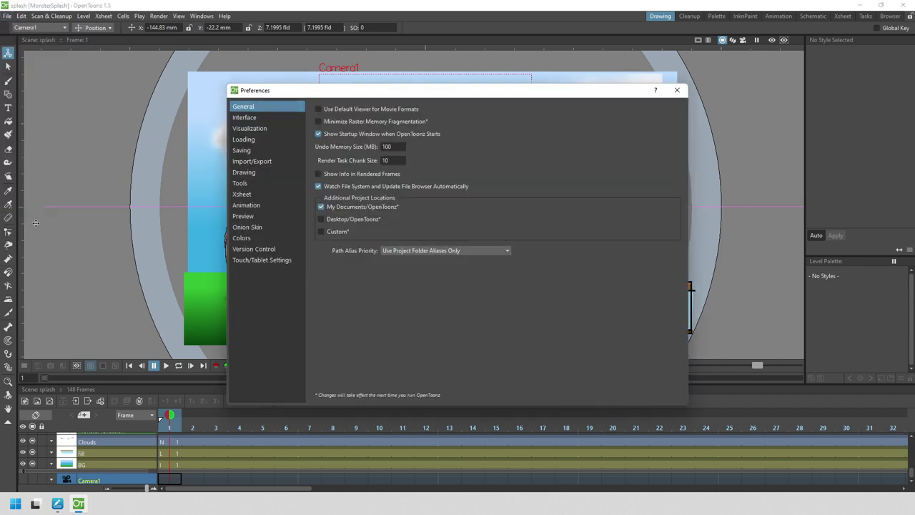
left_click(254, 207)
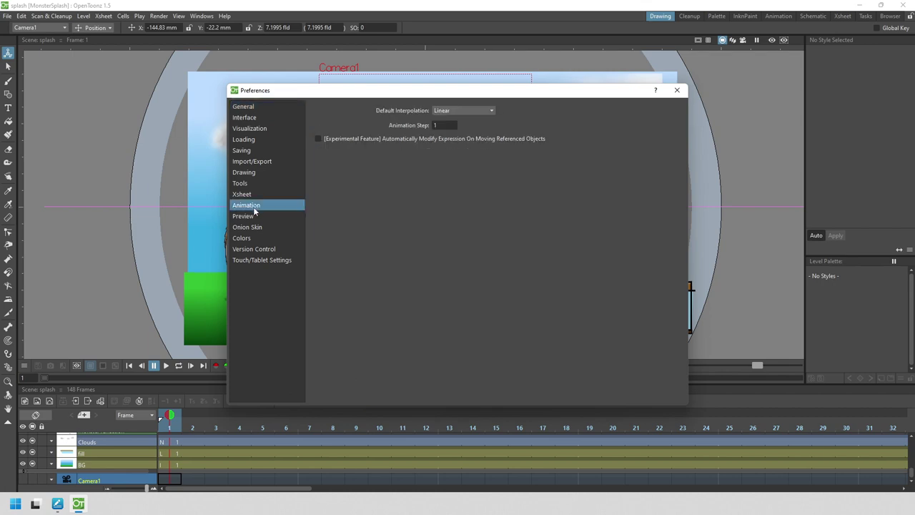
left_click(486, 110)
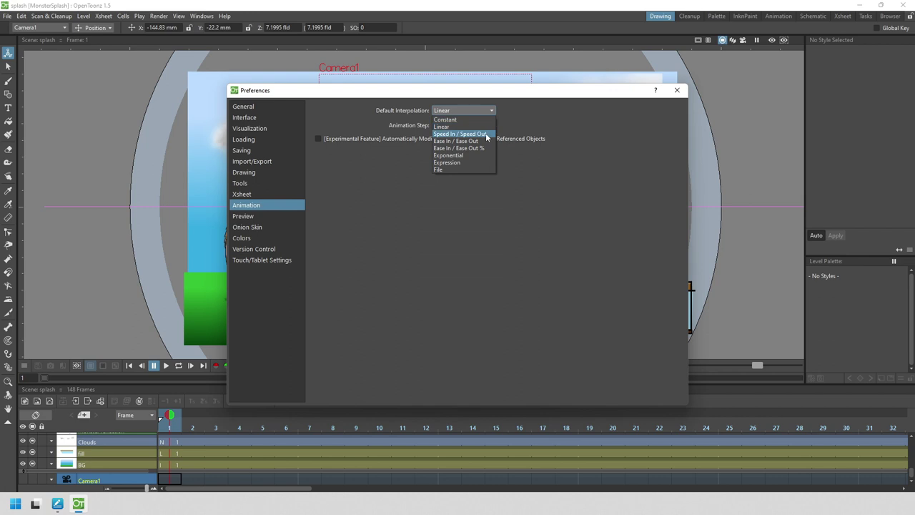
left_click(486, 133)
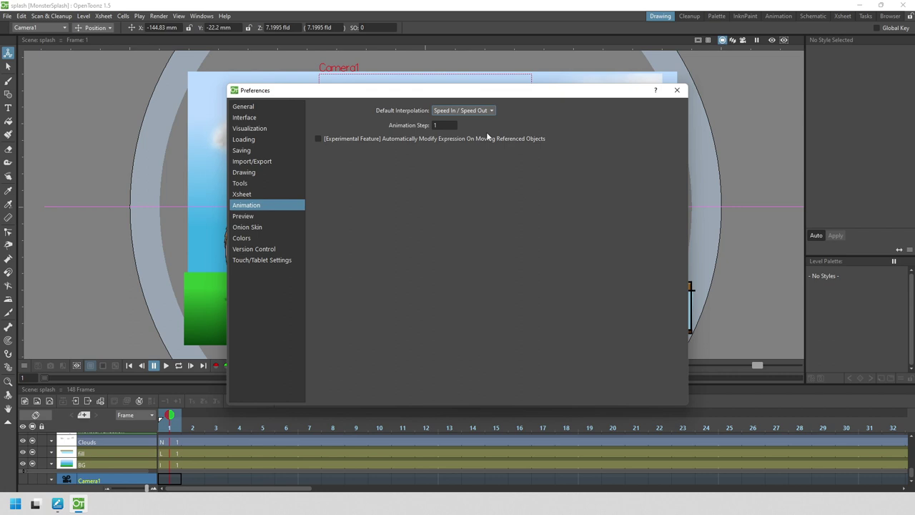
Close Preferences, reset Camera1's position at frame 1, and move it to the scene's left.
left_click(676, 90)
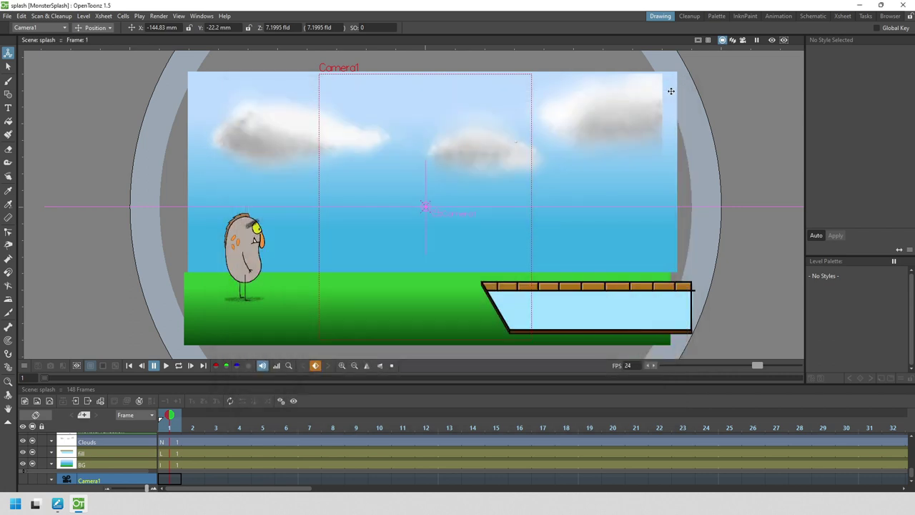
left_click(170, 479)
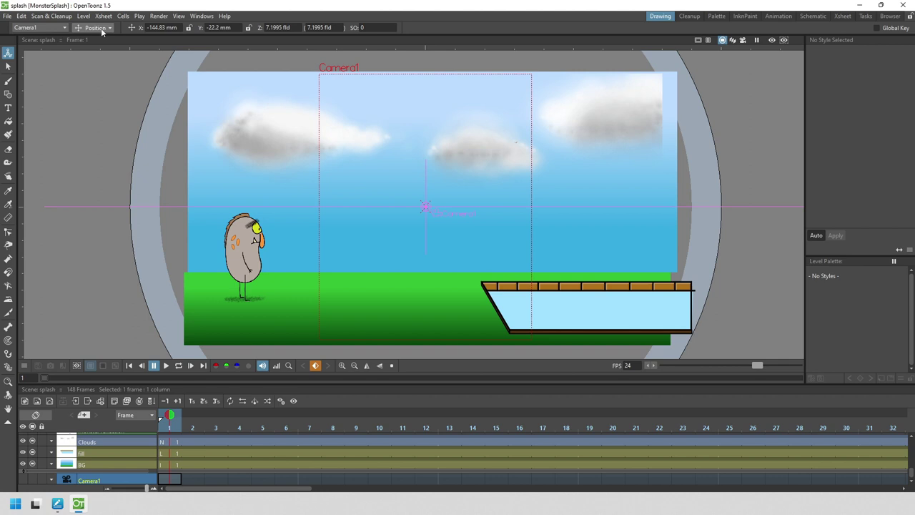
left_click(248, 27)
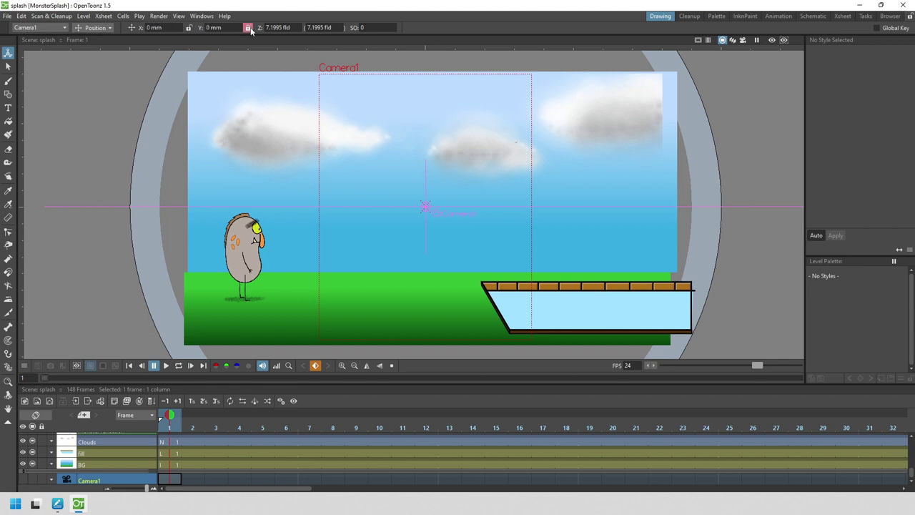
left_click_drag(410, 263, 278, 264)
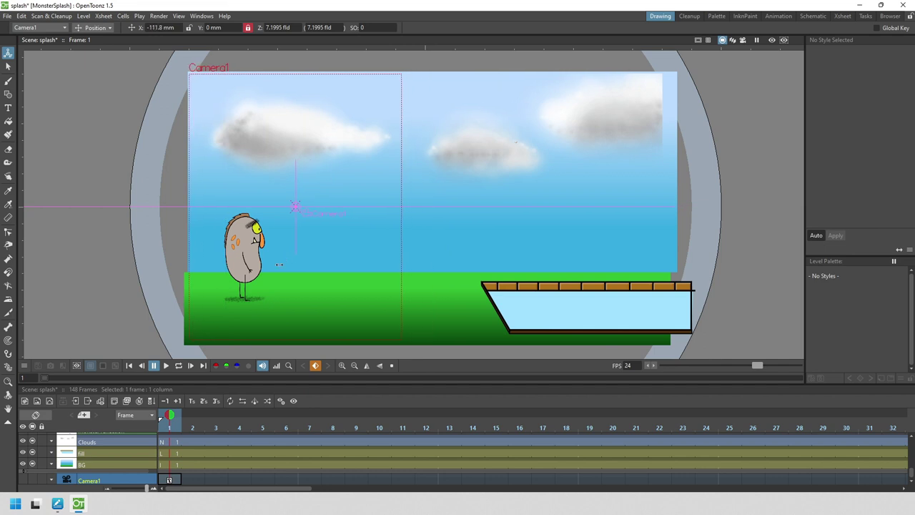
left_click(742, 41)
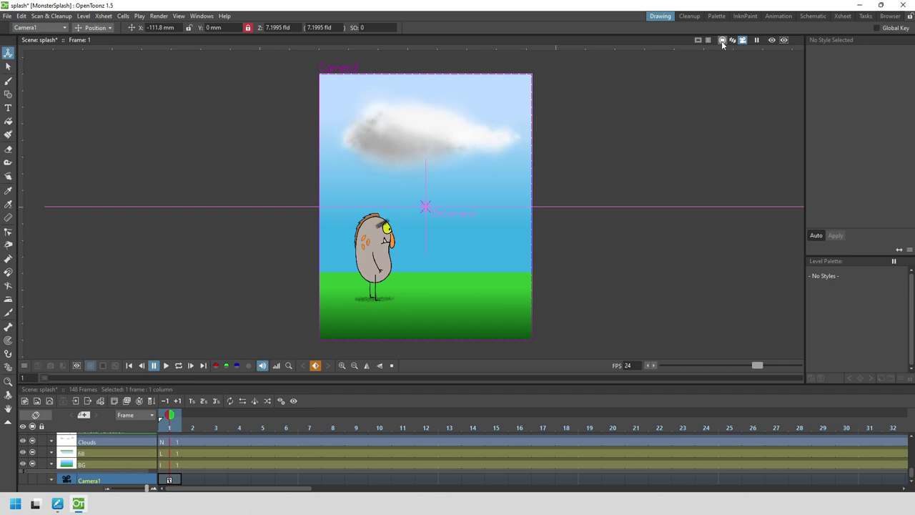
left_click(722, 41)
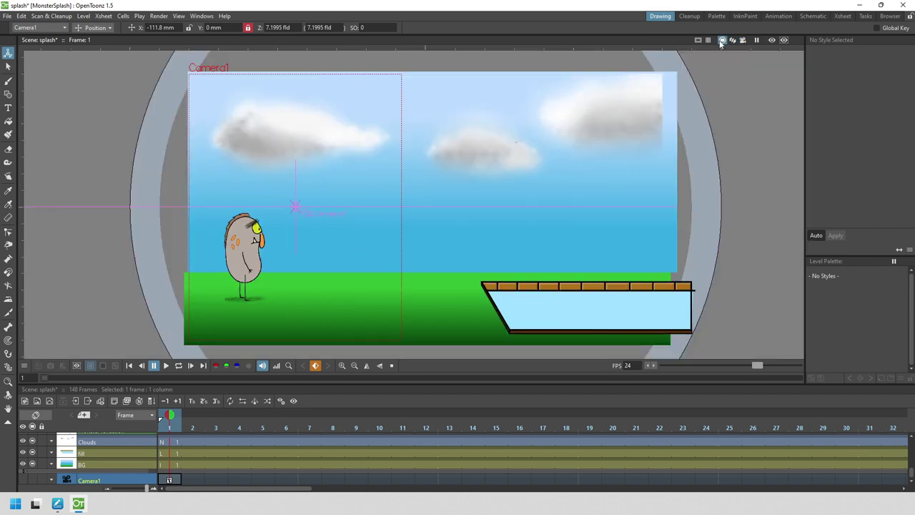
Scale Camera1 to 83.04% and place it at X −124.08 mm, Y −8.41 mm over the monster.
left_click(95, 28)
left_click(98, 63)
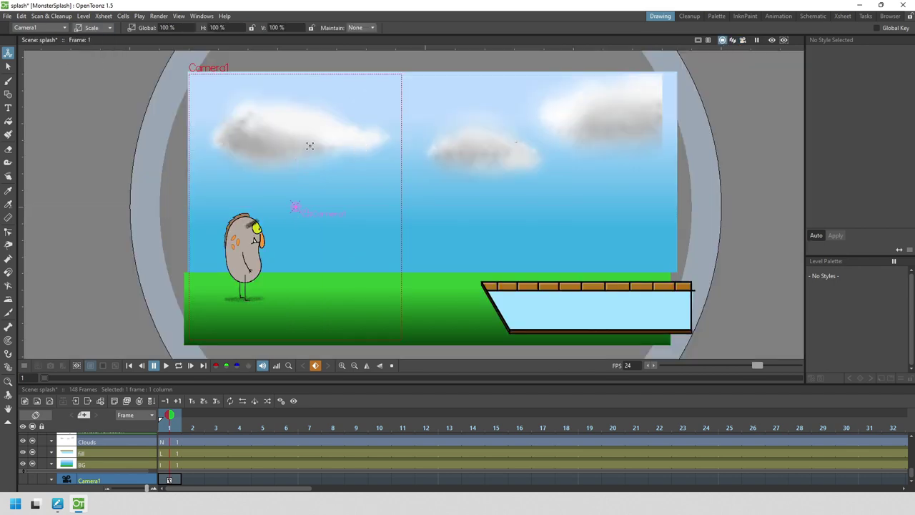
left_click_drag(292, 117, 292, 132)
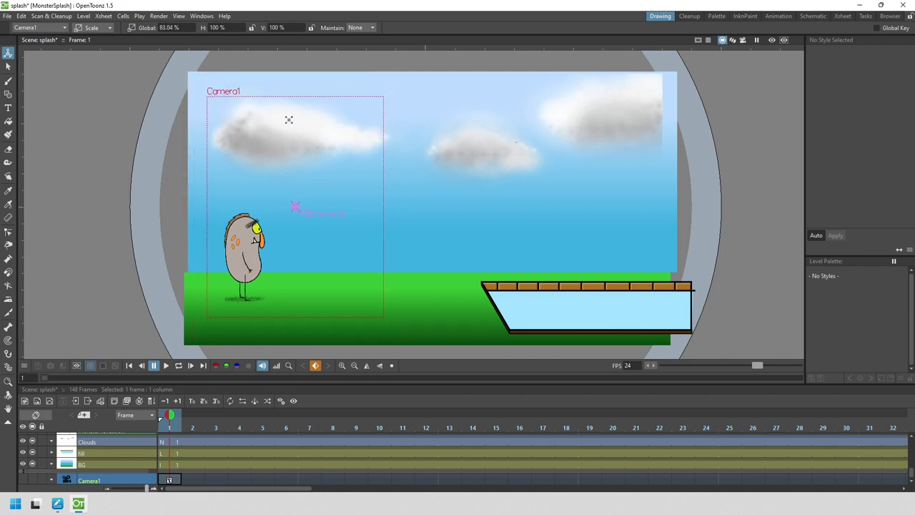
left_click(95, 28)
left_click(102, 41)
left_click_drag(345, 254, 333, 266)
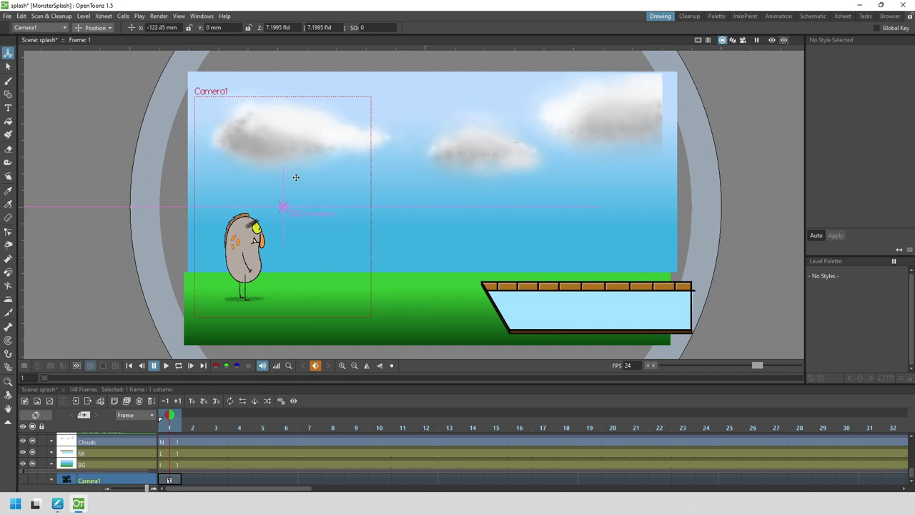
left_click_drag(294, 174, 291, 183)
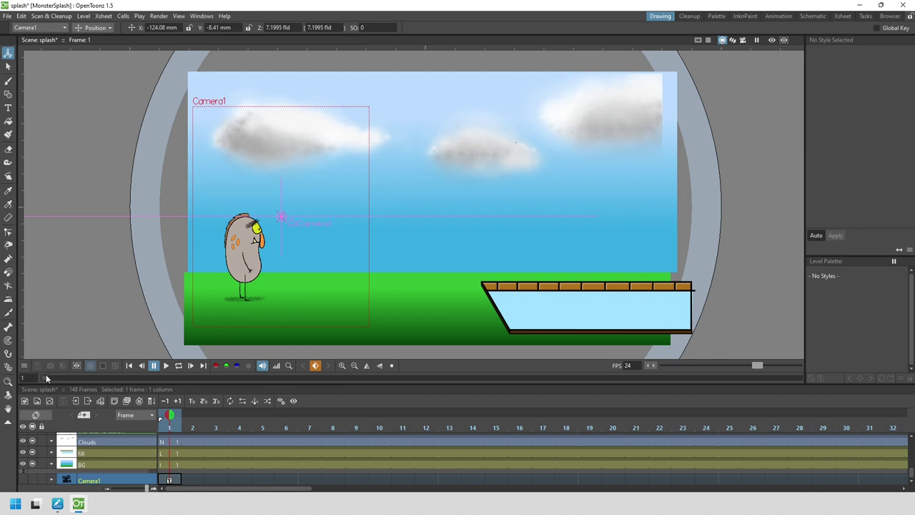
At frame 51, set a full Camera1 key holding the X −124.08 mm, Y −8.41 mm framing.
mouse_move(46, 376)
left_mouse_down()
mouse_move(316, 379)
mouse_move(307, 384)
left_mouse_up()
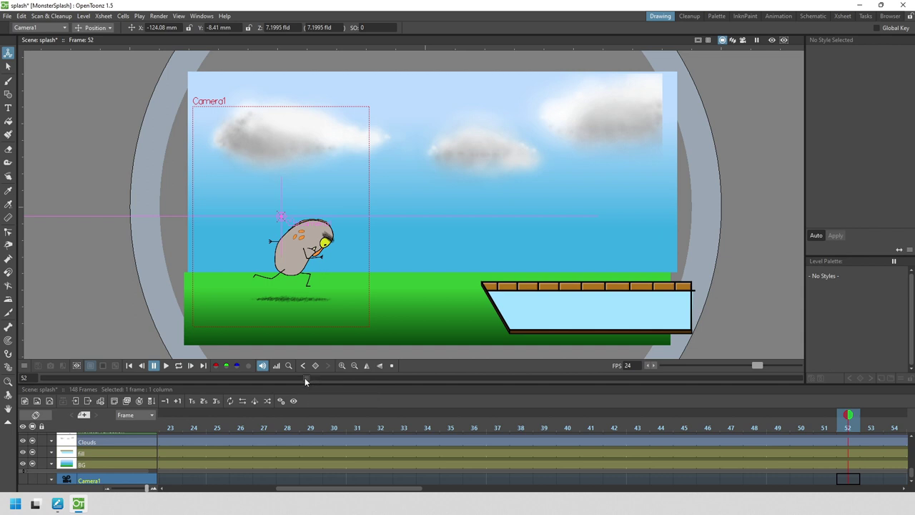
left_click_drag(303, 377, 303, 378)
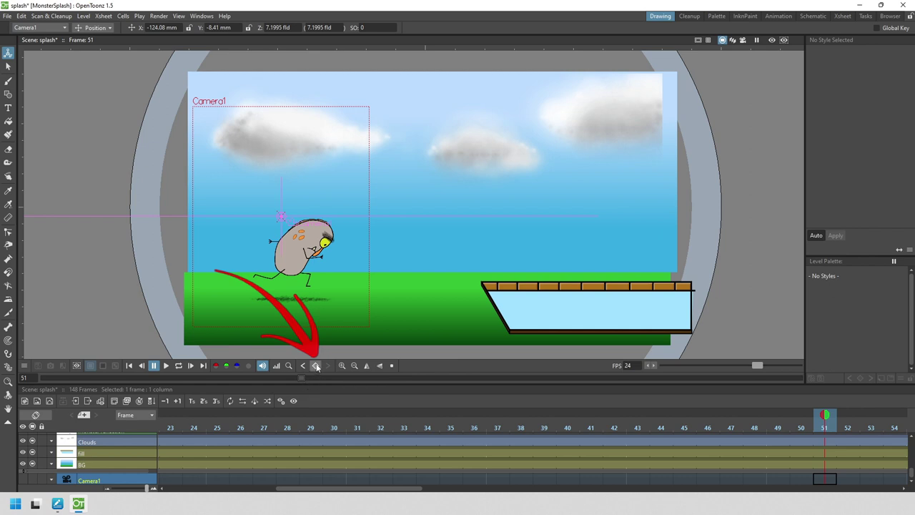
left_click(316, 366)
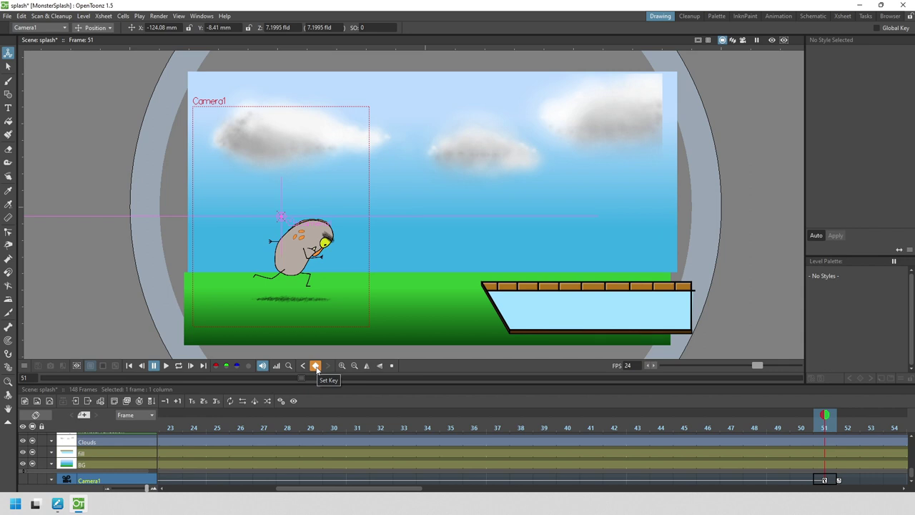
left_click(316, 365)
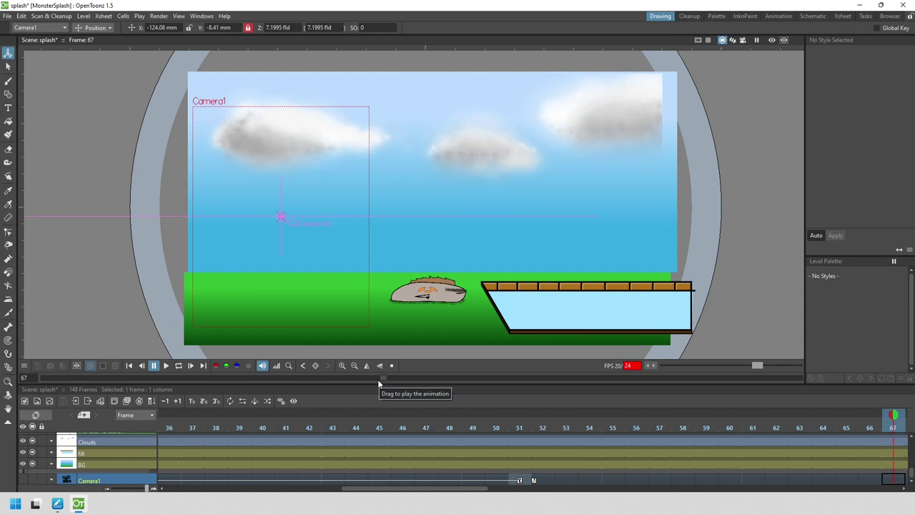
At frame 66, pan Camera1 right toward the water to create a third key.
mouse_move(378, 379)
left_mouse_down()
mouse_move(368, 381)
mouse_move(378, 381)
left_mouse_up()
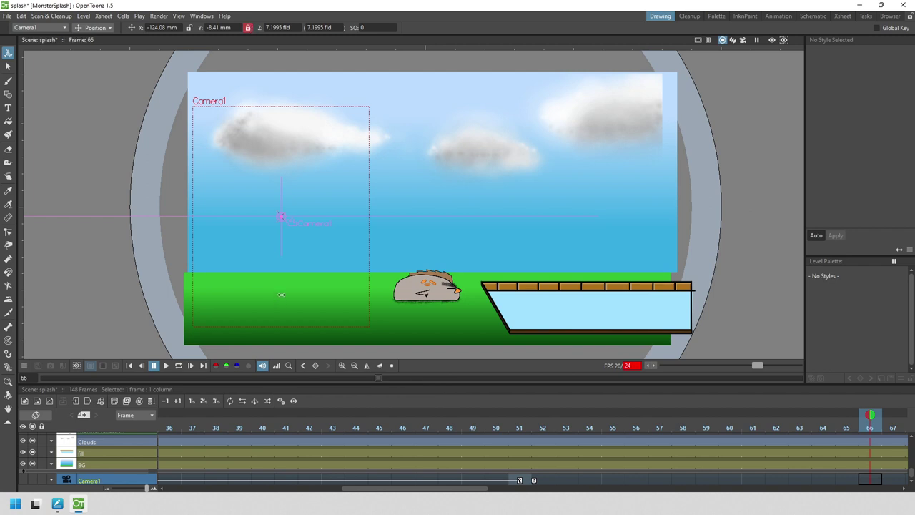
left_click_drag(280, 298, 391, 299)
left_click_drag(493, 492, 611, 492)
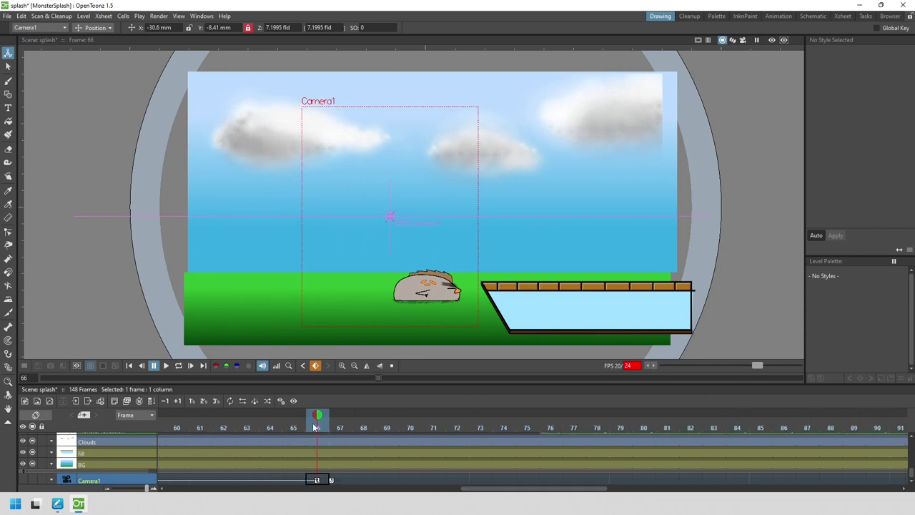
mouse_move(315, 427)
left_mouse_down()
mouse_move(176, 427)
mouse_move(321, 428)
left_mouse_up()
Move the new camera key from frame 66 to frame 62 and review the pan.
left_click(316, 481)
left_click_drag(317, 482, 224, 482)
left_click_drag(489, 496, 429, 490)
left_click(372, 427)
mouse_move(371, 428)
left_mouse_down()
mouse_move(557, 424)
mouse_move(390, 426)
mouse_move(508, 421)
left_mouse_up()
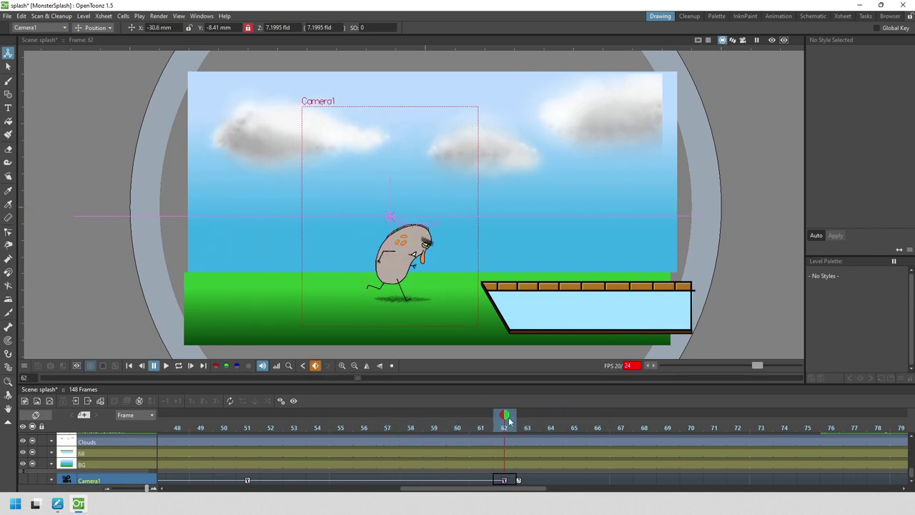
mouse_move(386, 428)
left_mouse_down()
mouse_move(340, 427)
mouse_move(408, 424)
mouse_move(390, 425)
left_mouse_up()
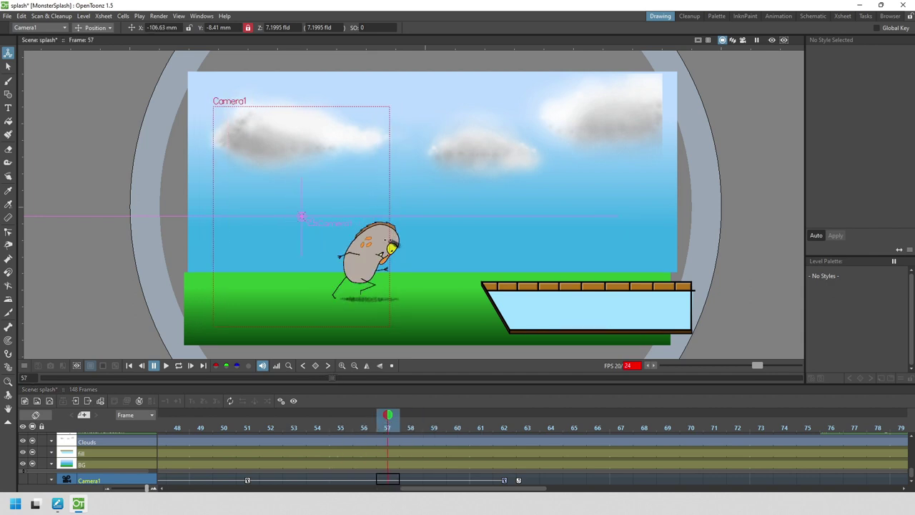
Shift the camera key to frame 60 and preview the pan from frame 52.
left_click(504, 481)
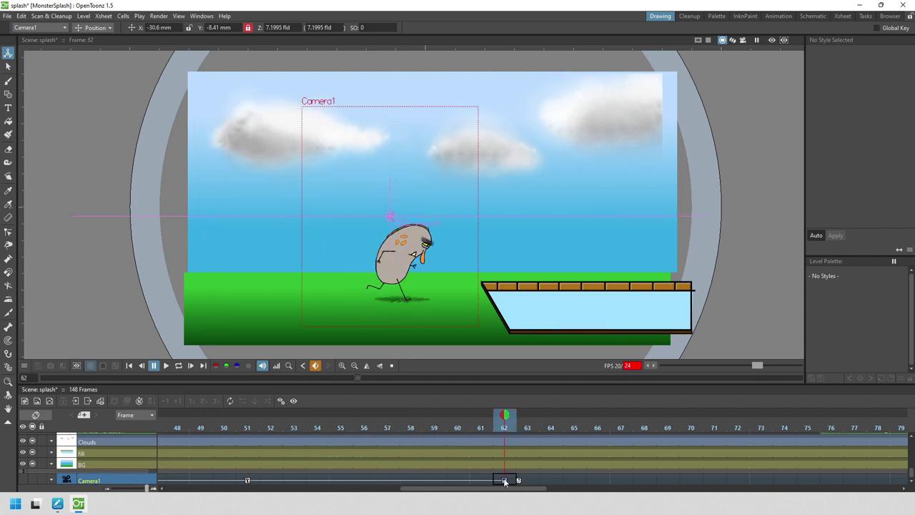
left_click_drag(504, 480, 466, 482)
left_click(256, 426)
left_click_drag(256, 427, 705, 419)
left_click(622, 479)
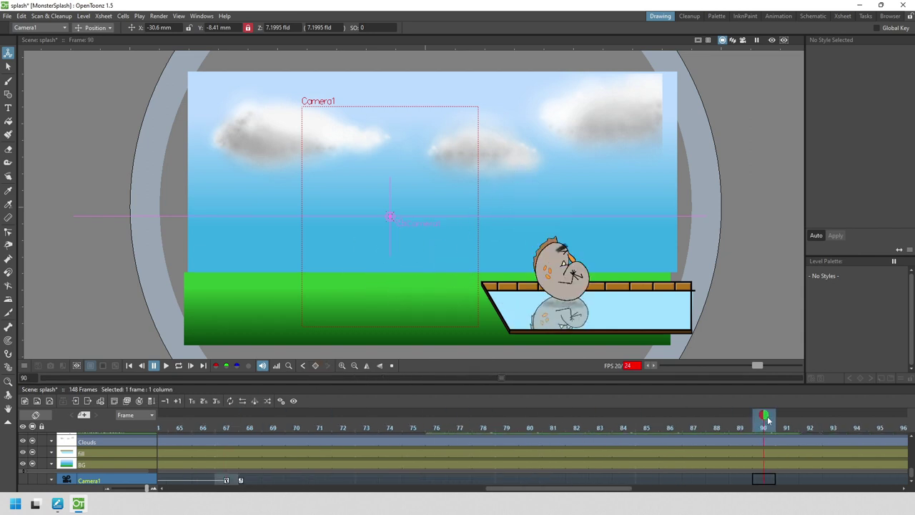